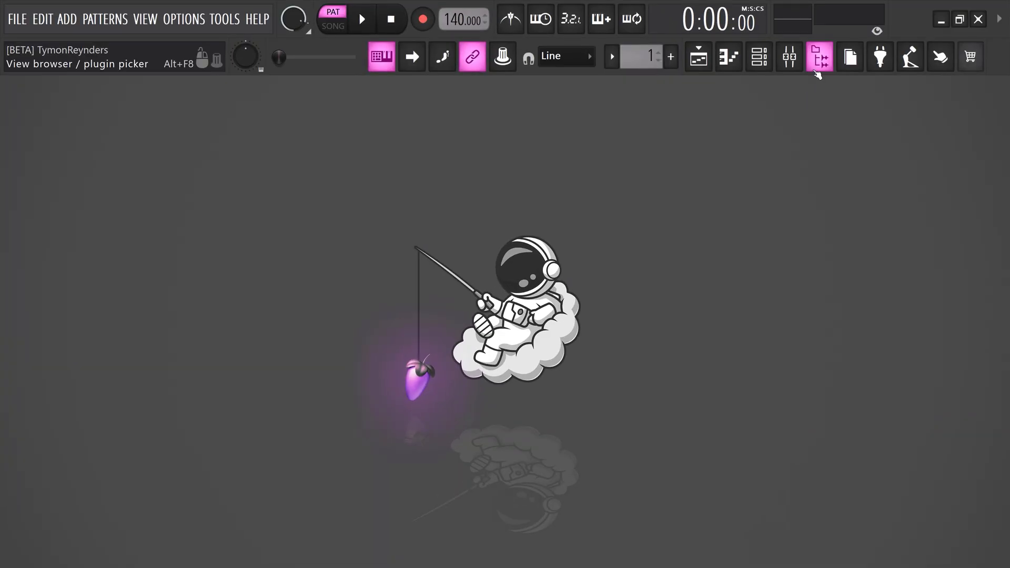
# - Show the FL Cloud sounds in the Browser and preview the Surreal - Lofi Hip Hop pack
pyautogui.click(818, 69)
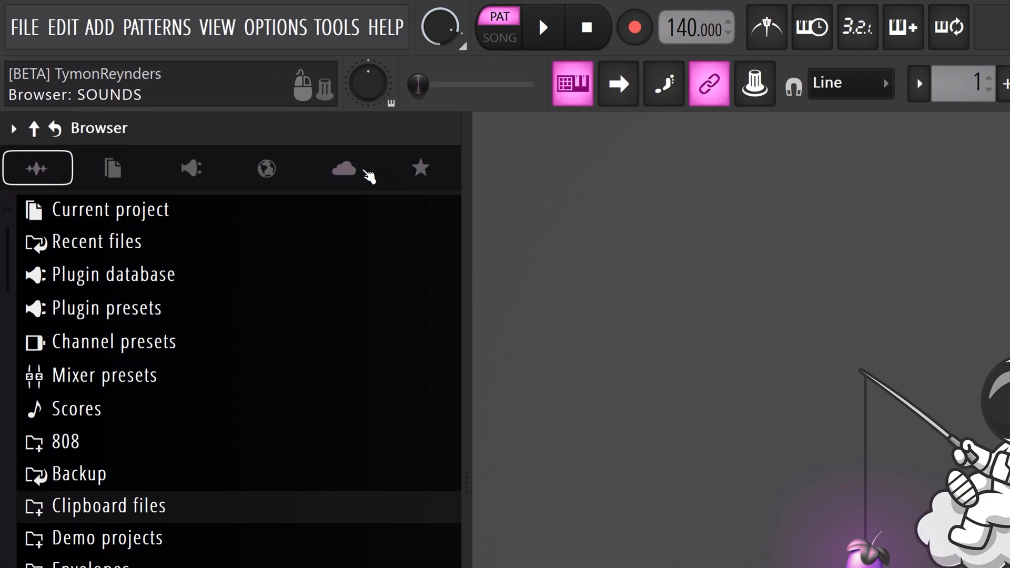
pyautogui.click(369, 177)
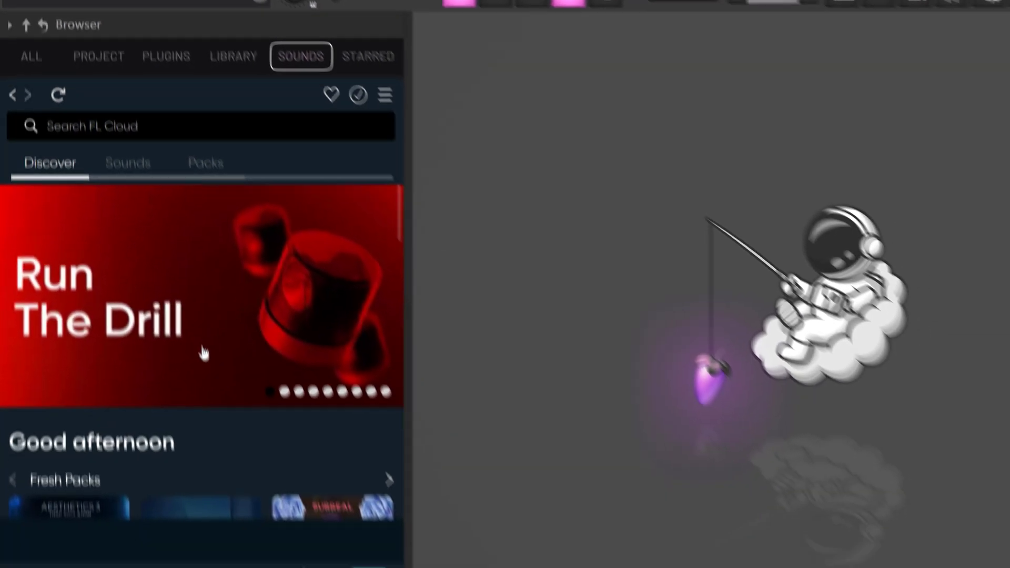
pyautogui.scroll(-2, 249, 565)
pyautogui.scroll(-2, 193, 365)
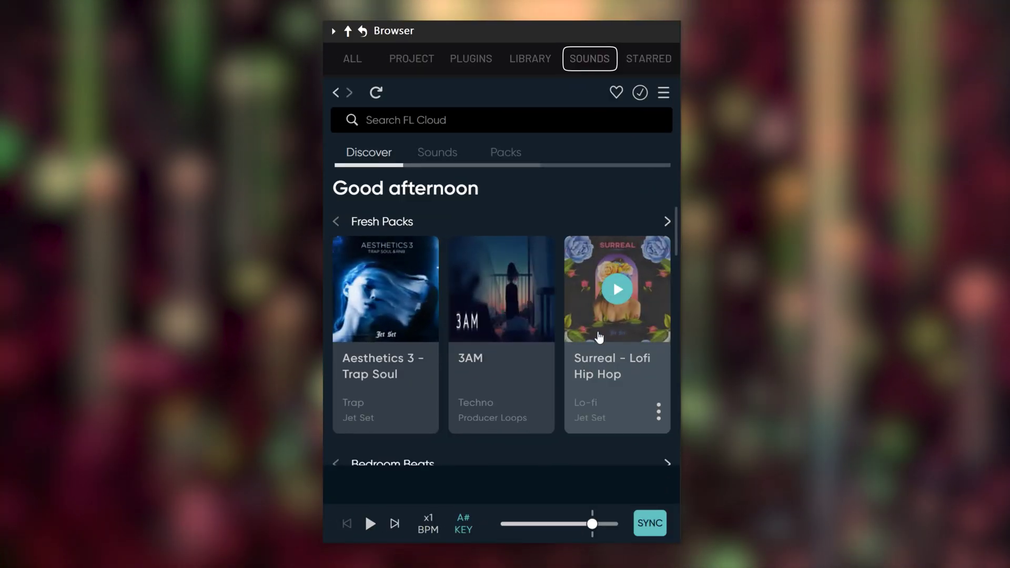
pyautogui.click(319, 288)
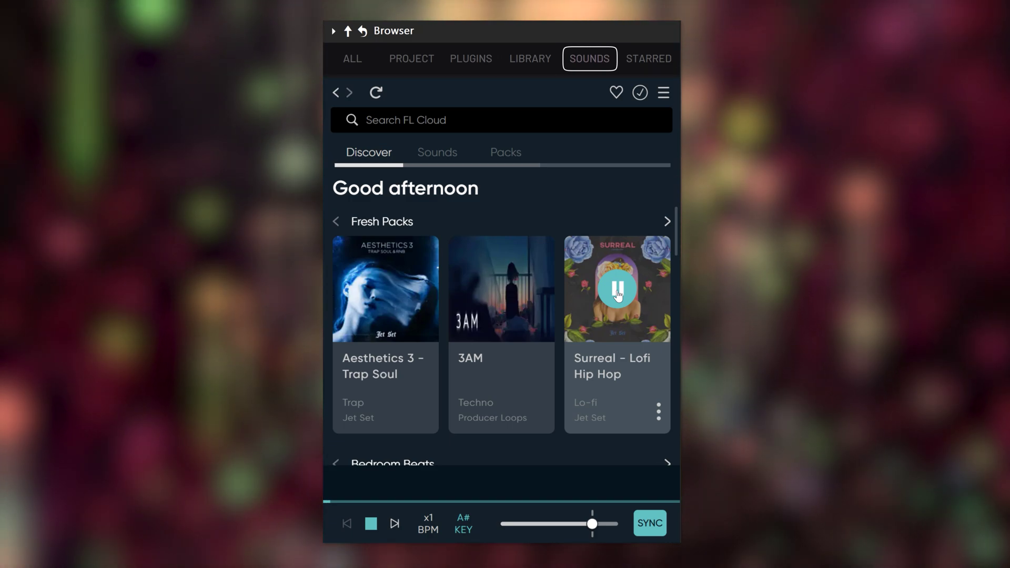
pyautogui.click(618, 290)
# - List the Surreal pack's sounds and set the preview pitch to -2 semitones (key of G)
pyautogui.click(586, 276)
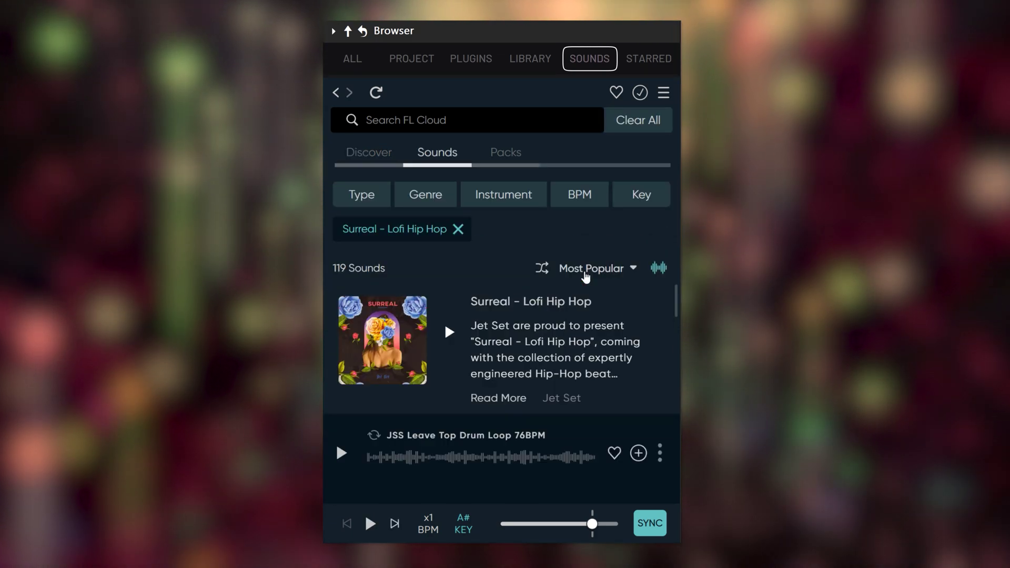
pyautogui.scroll(-1, 618, 298)
pyautogui.scroll(-2, 444, 297)
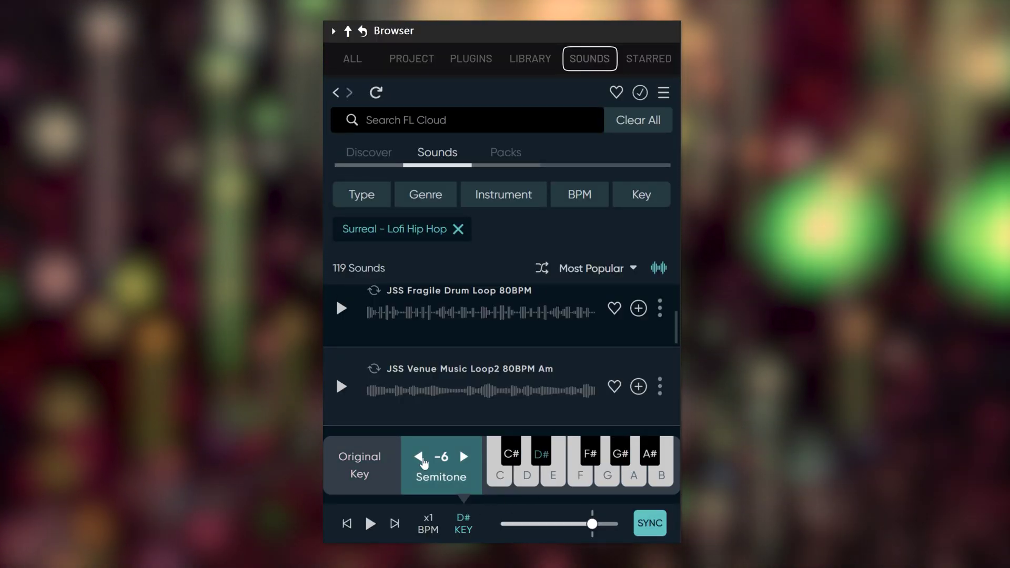
pyautogui.click(418, 456)
pyautogui.click(464, 456)
pyautogui.click(463, 457)
pyautogui.click(463, 456)
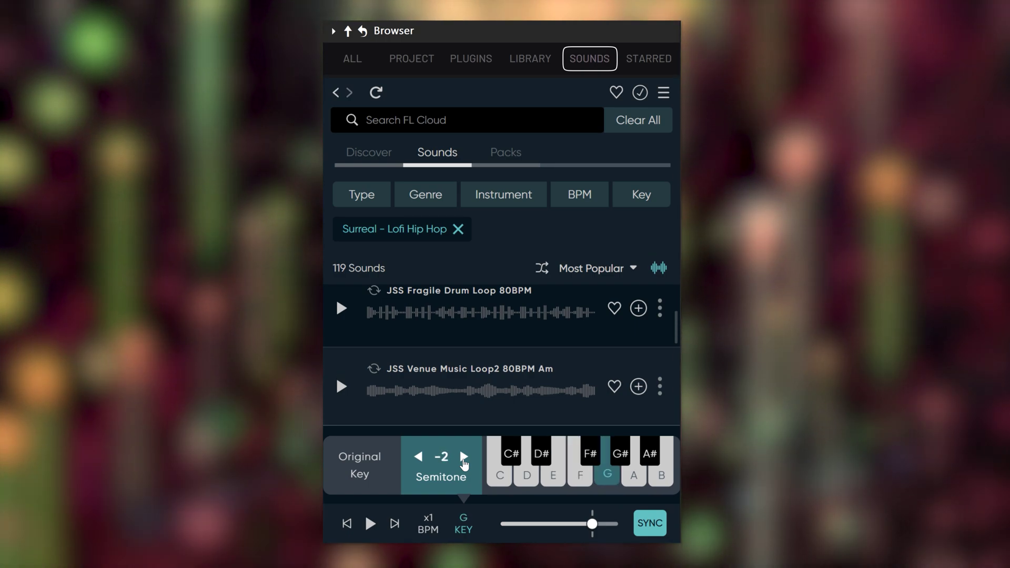
# - Try preview playback at half and double speed, then return to normal speed
pyautogui.click(429, 520)
pyautogui.click(489, 465)
pyautogui.click(578, 465)
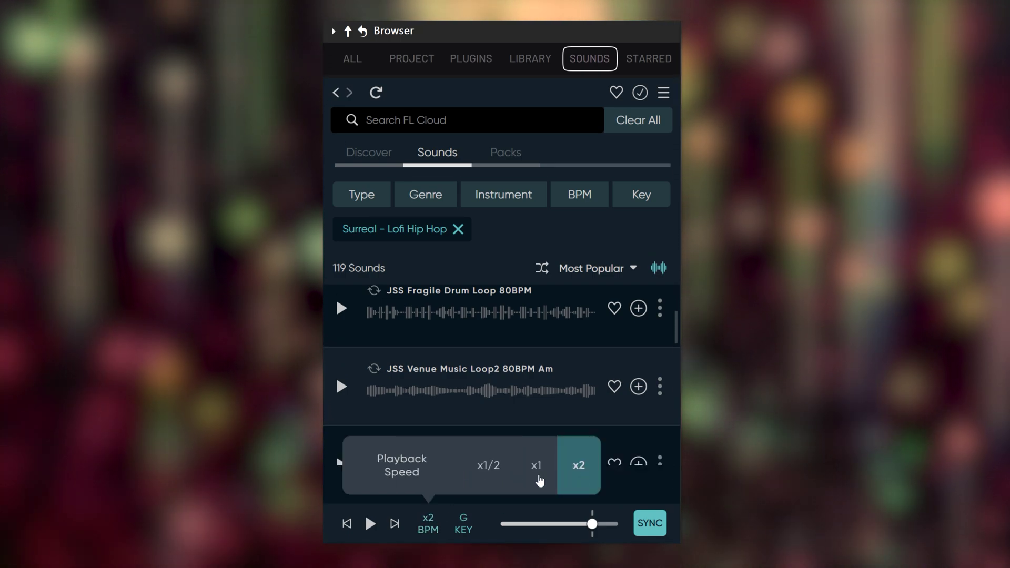
pyautogui.click(536, 465)
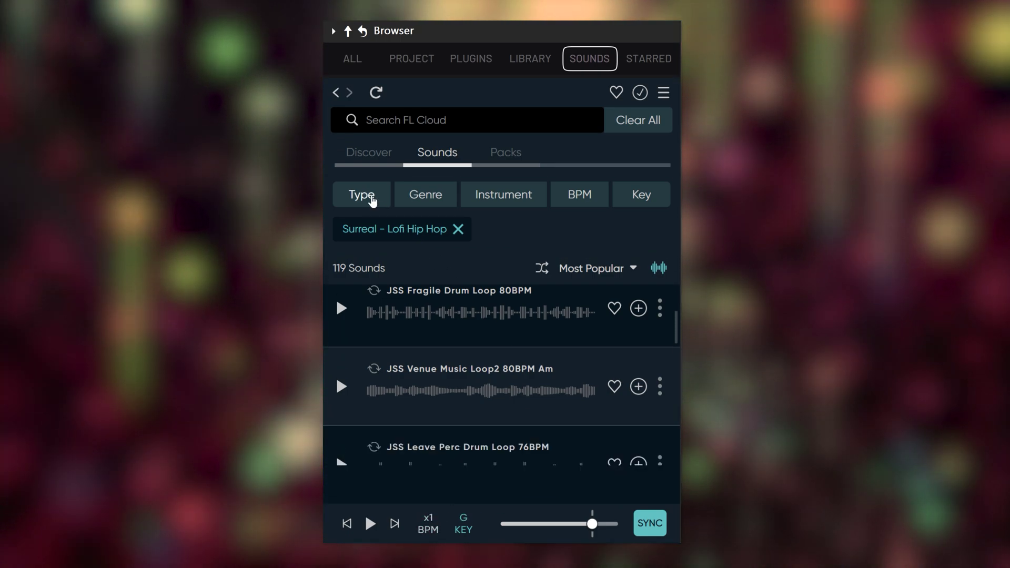
# - Filter the sound type to Loops and look through the Genre, Instrument, BPM and Key filters
pyautogui.click(373, 199)
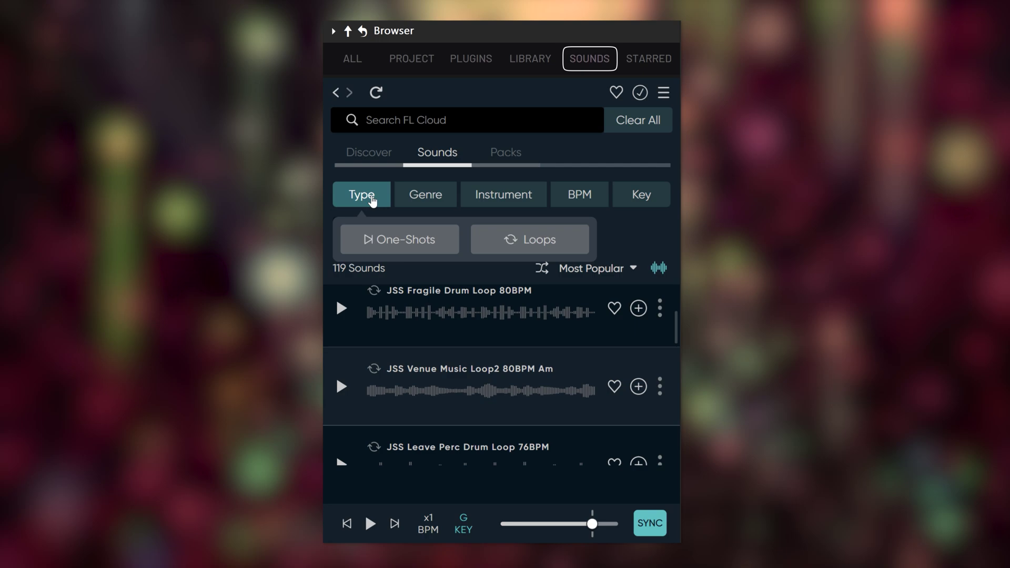
pyautogui.click(505, 242)
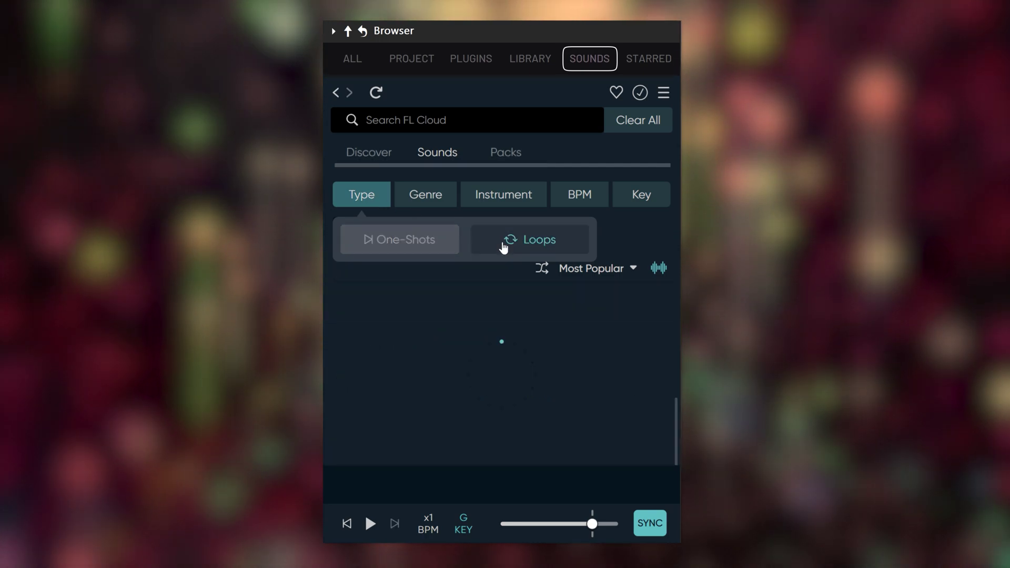
pyautogui.click(430, 202)
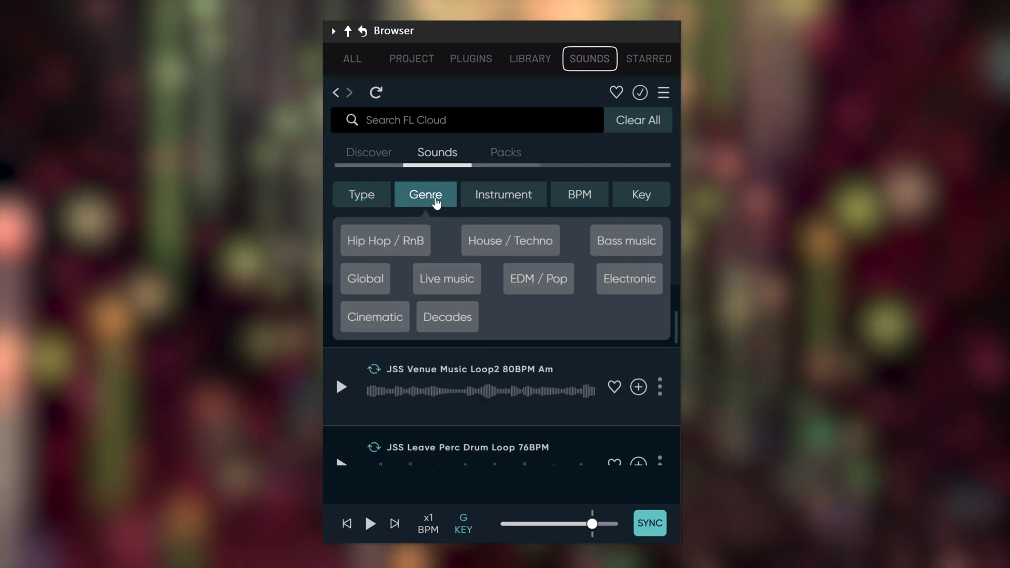
pyautogui.click(435, 203)
pyautogui.click(503, 203)
pyautogui.click(503, 205)
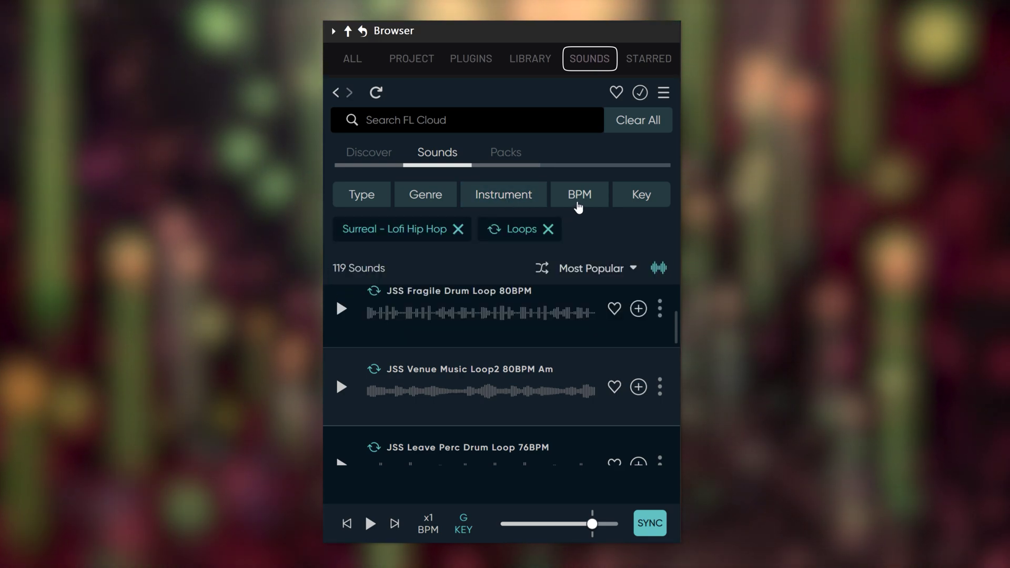
pyautogui.click(578, 208)
pyautogui.click(587, 211)
pyautogui.click(646, 198)
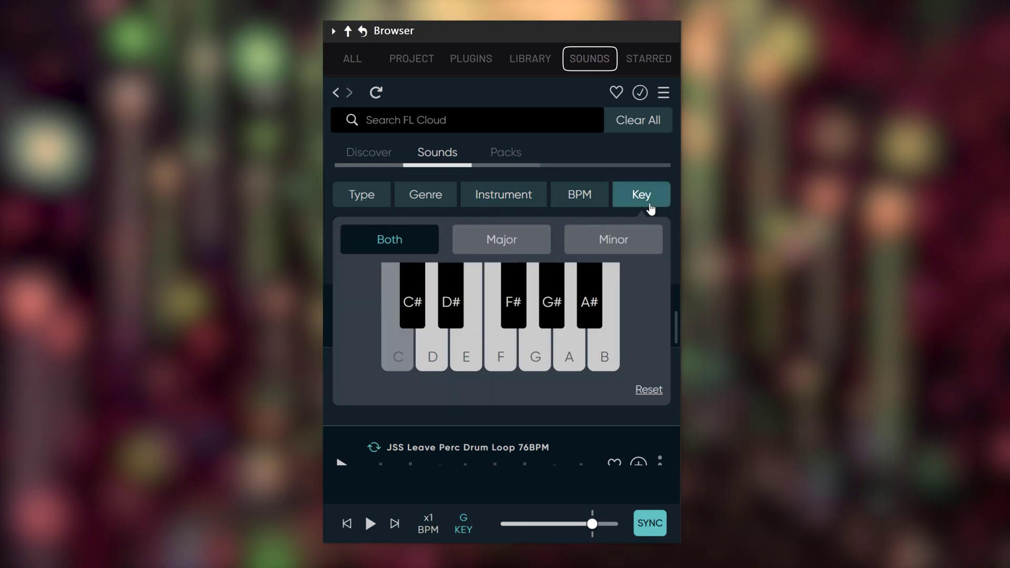
pyautogui.click(646, 199)
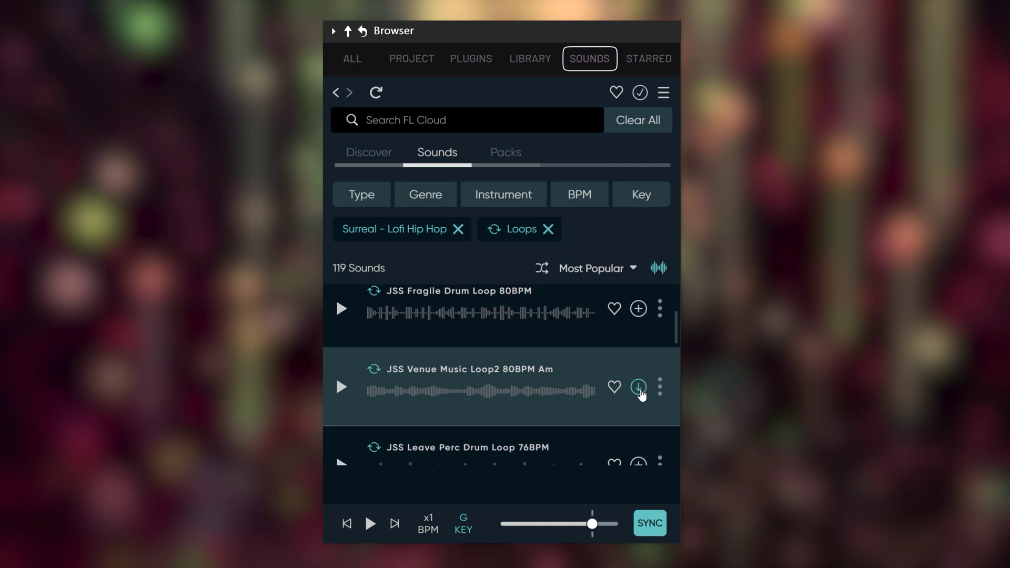
# - Download JSS Venue Music Loop2 80BPM Am and place it at the start of Track 1
pyautogui.click(639, 388)
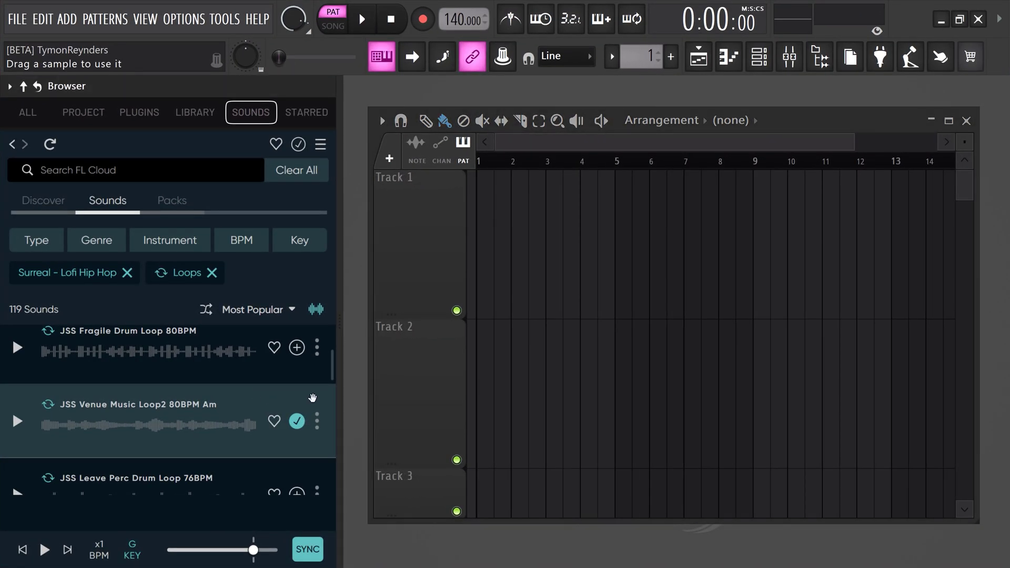
pyautogui.moveTo(638, 388); pyautogui.dragTo(837, 245)
pyautogui.moveTo(486, 290); pyautogui.dragTo(479, 287)
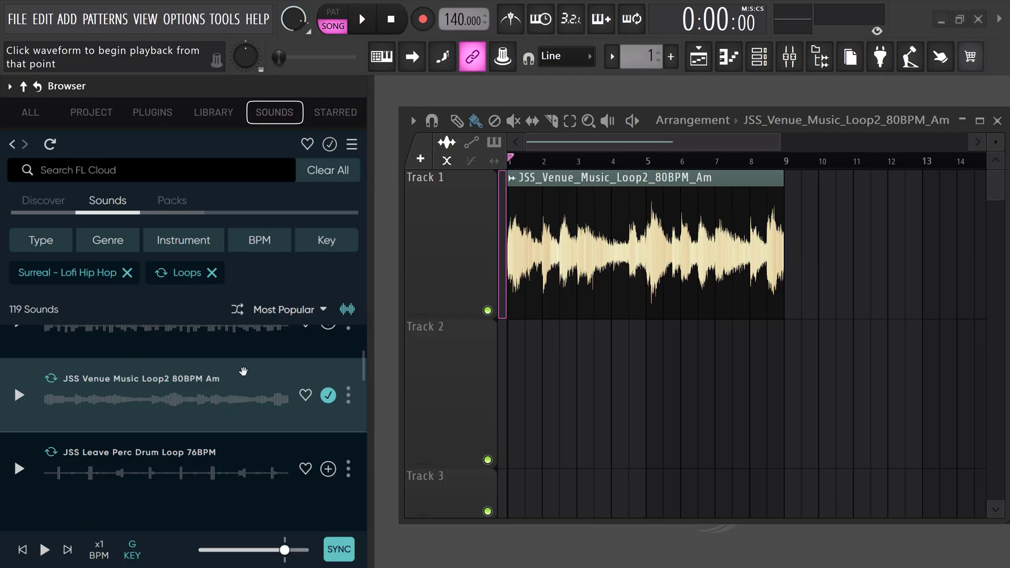
# - Open the Venue loop in the audio editor, then show only My Sounds in the browser
pyautogui.rightClick(244, 373)
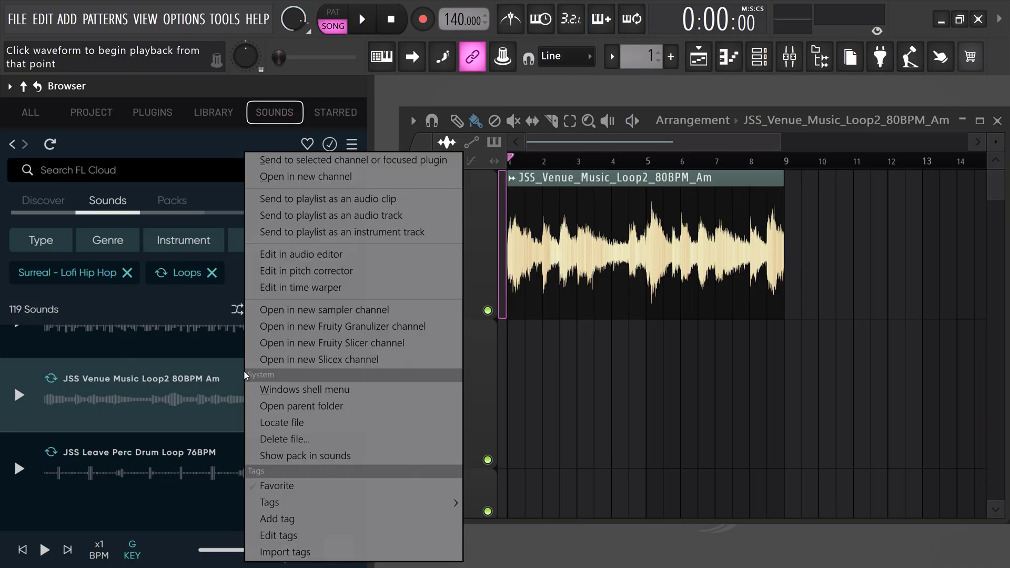
pyautogui.click(310, 254)
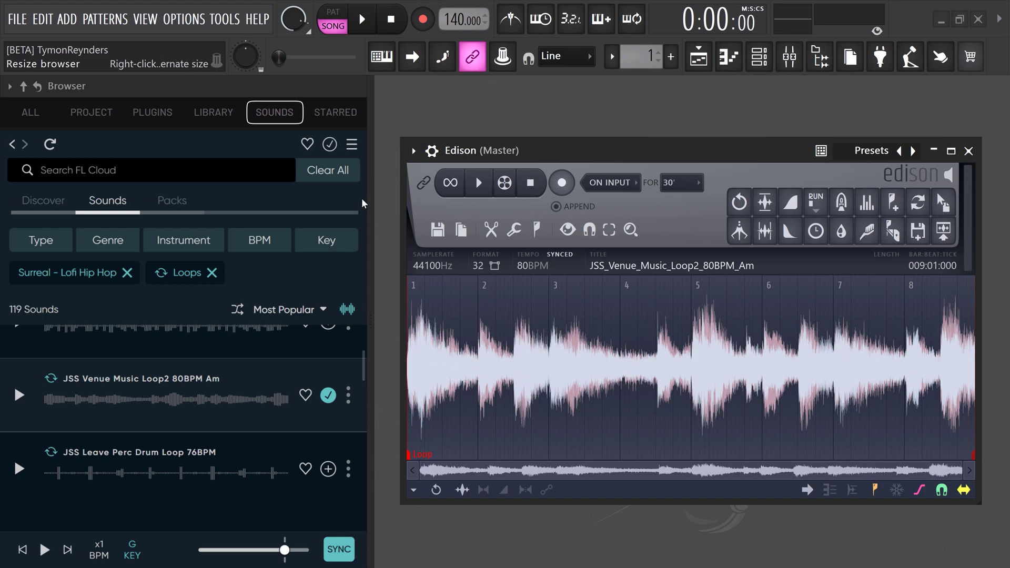
pyautogui.click(329, 144)
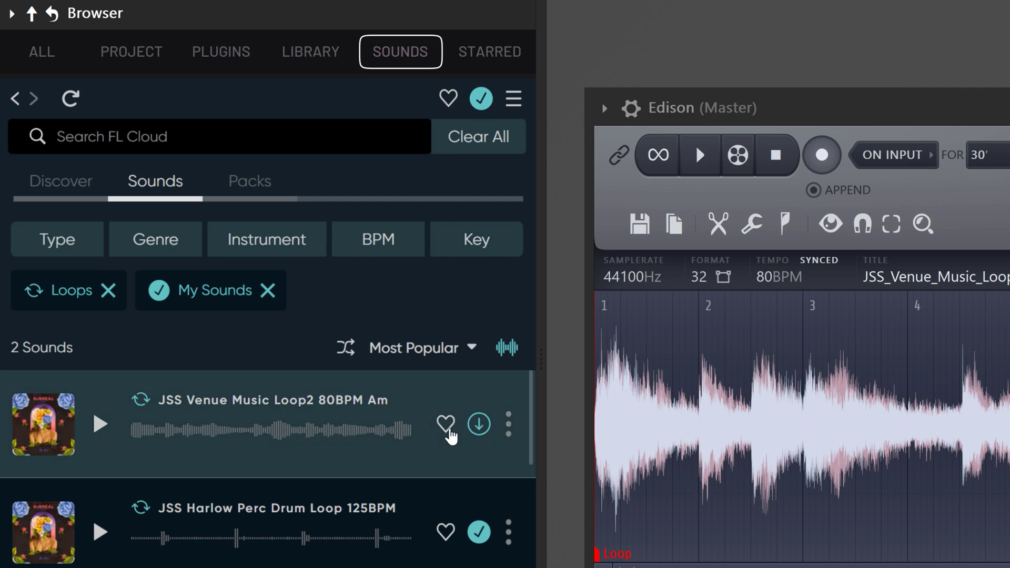
# - Favourite Venue Music Loop2 and the Harlow perc drum loop, then filter to favourites
pyautogui.click(445, 423)
pyautogui.click(446, 532)
pyautogui.click(448, 98)
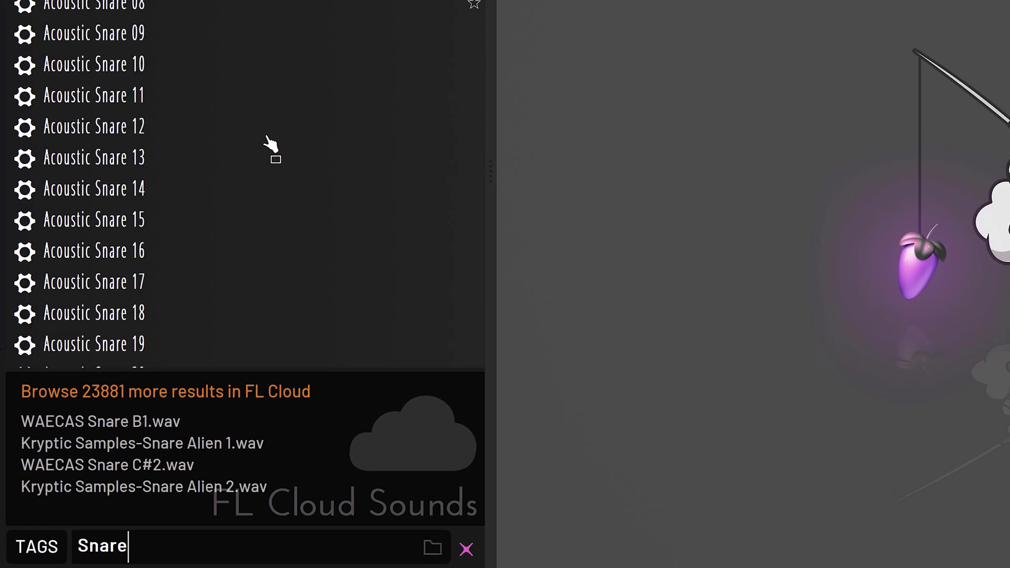
# - Open all 23881 FL Cloud snare results and scroll through the FL Cloud Sounds list
pyautogui.scroll(-10, 363, 4)
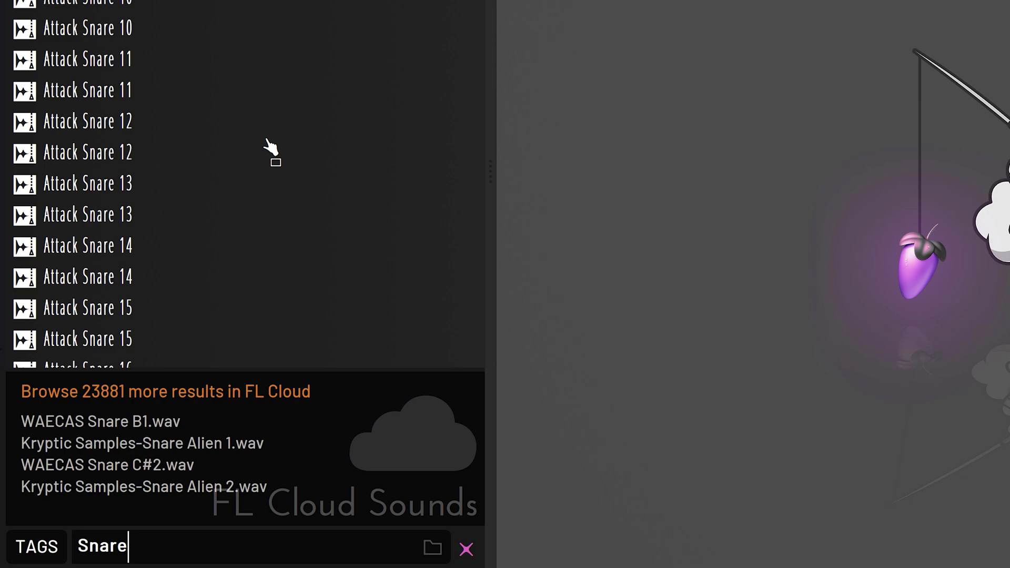
pyautogui.scroll(-7, 266, 141)
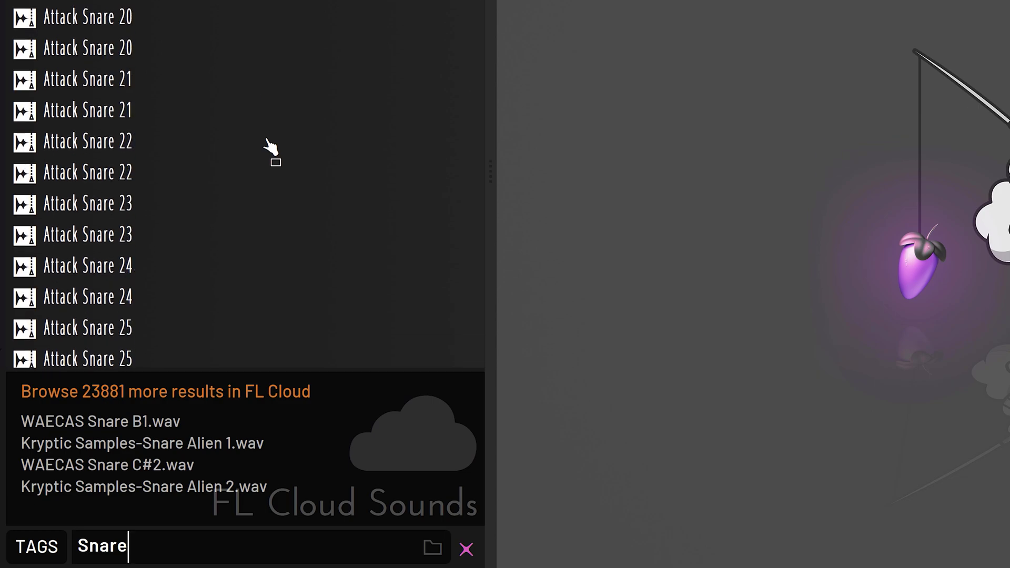
pyautogui.click(164, 403)
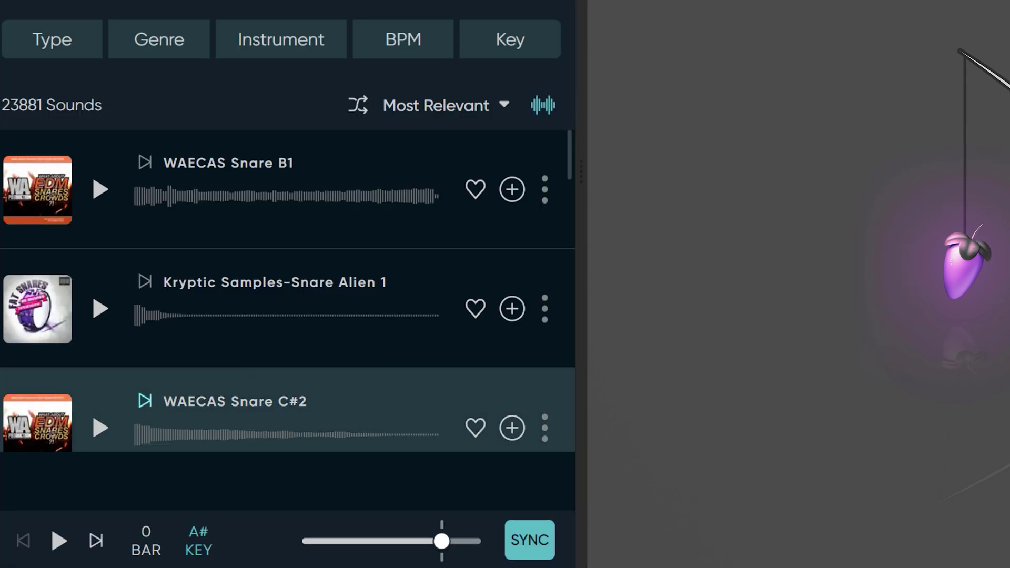
pyautogui.scroll(-10, 156, 396)
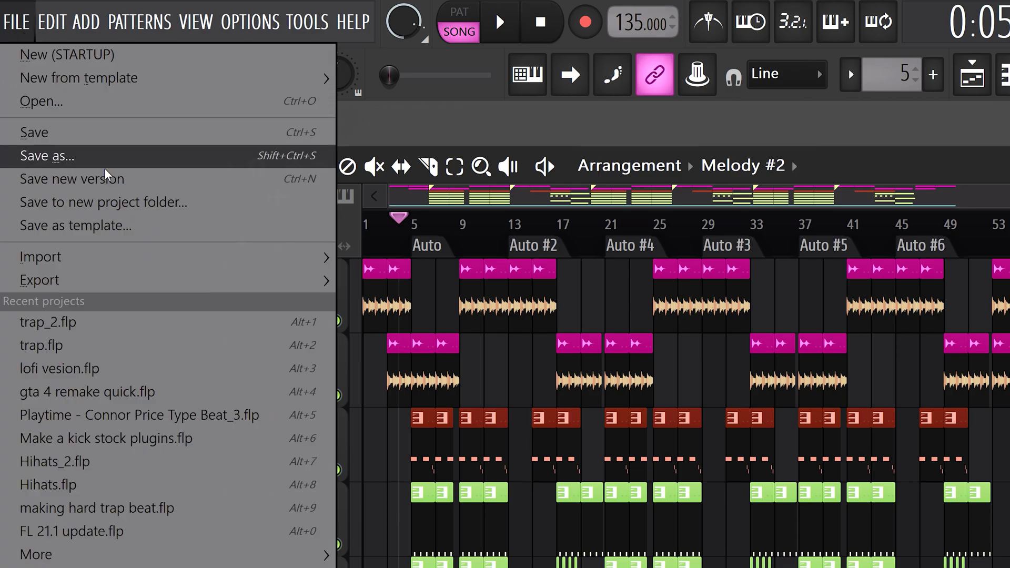
# - Start a mastered export from File > Export > Master, named My Project
pyautogui.moveTo(258, 279)
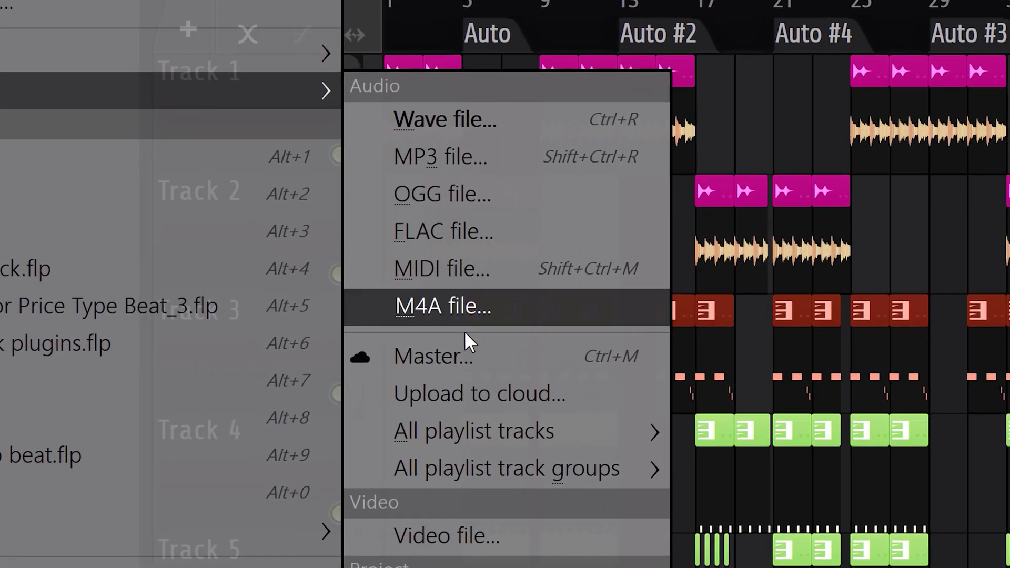
pyautogui.click(473, 356)
pyautogui.write('My Project')
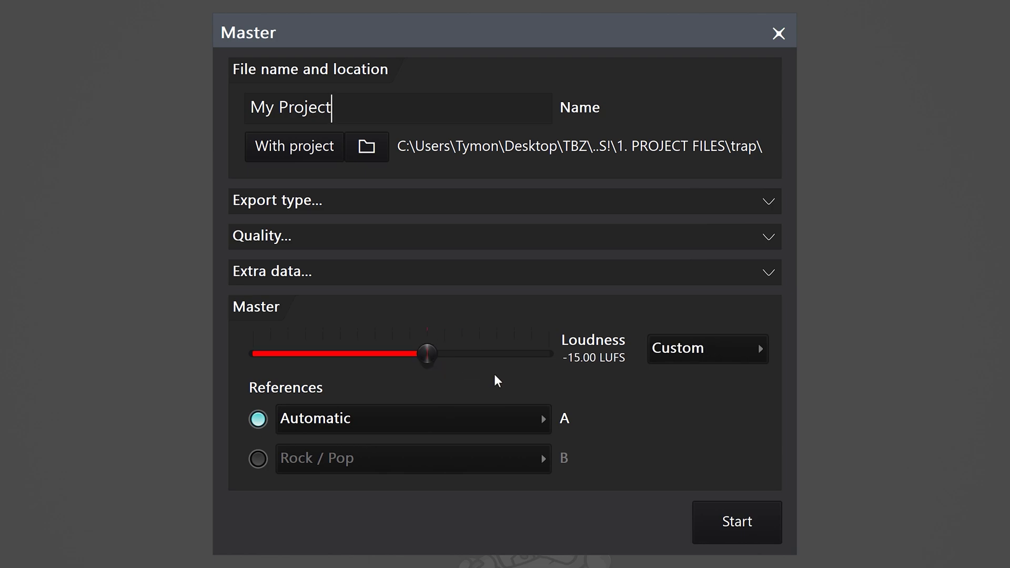
# - Target YouTube loudness (-14.00 LUFS) and set reference B to Hip Hop
pyautogui.click(738, 358)
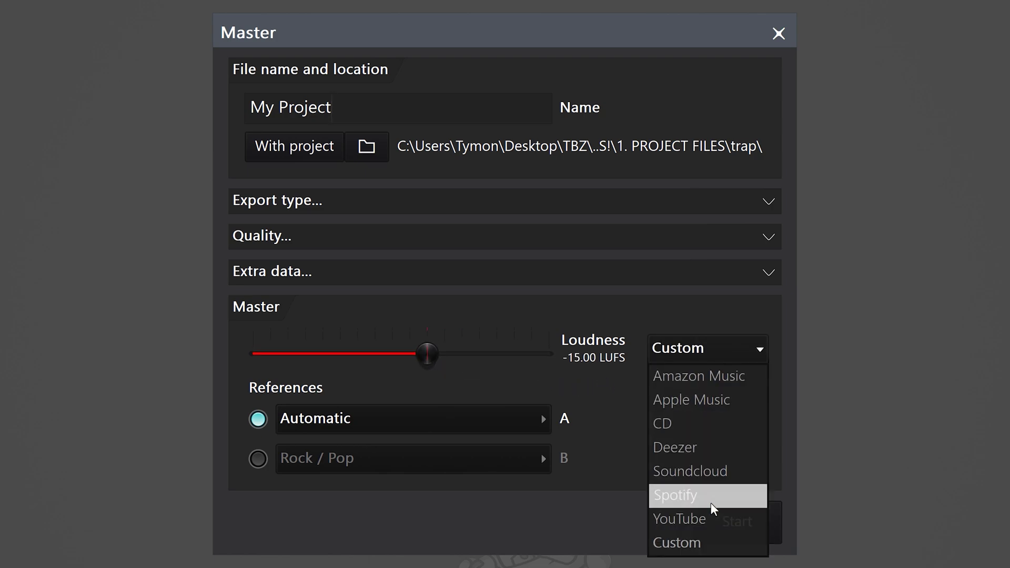
pyautogui.click(711, 523)
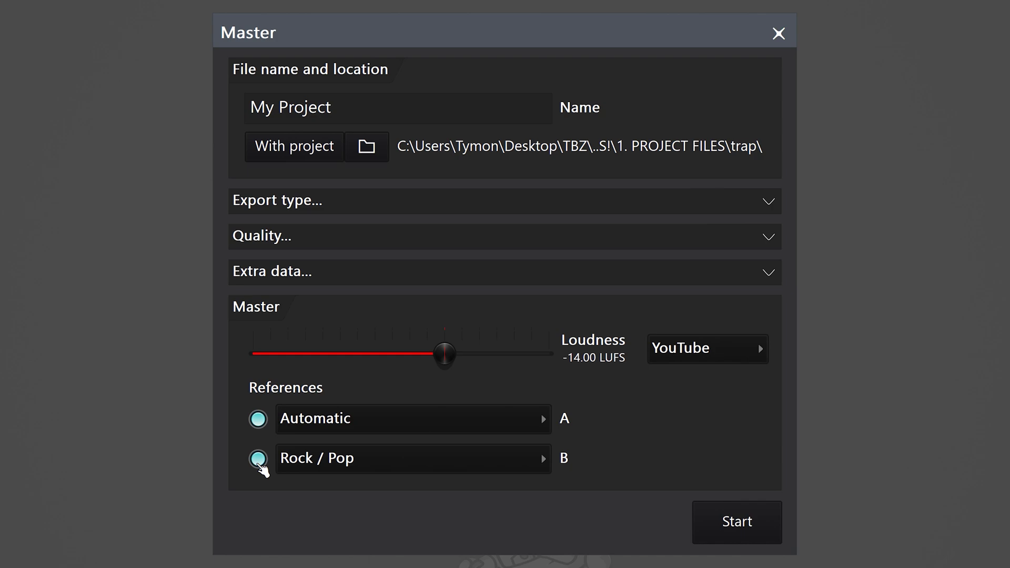
pyautogui.click(361, 466)
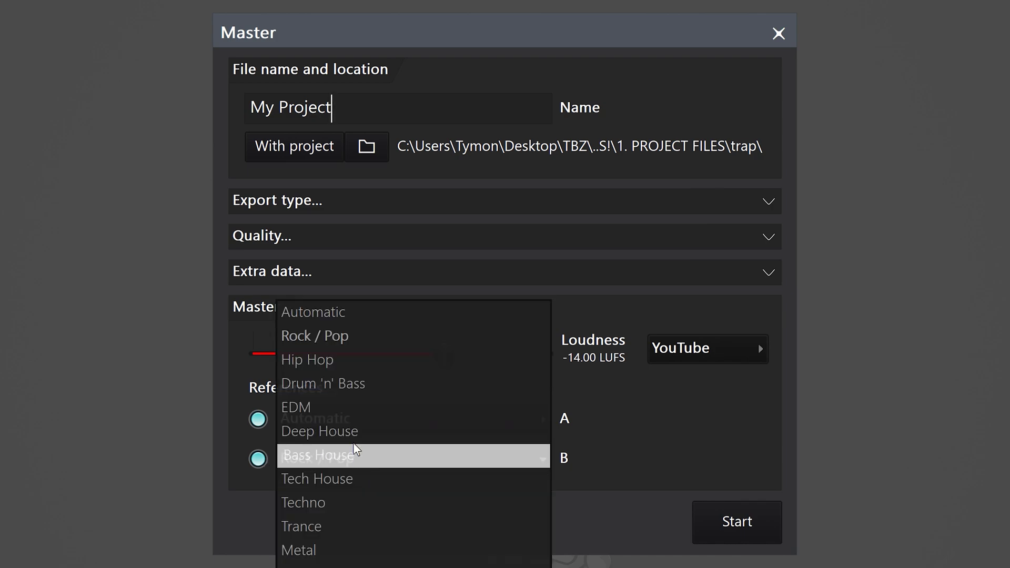
pyautogui.click(364, 363)
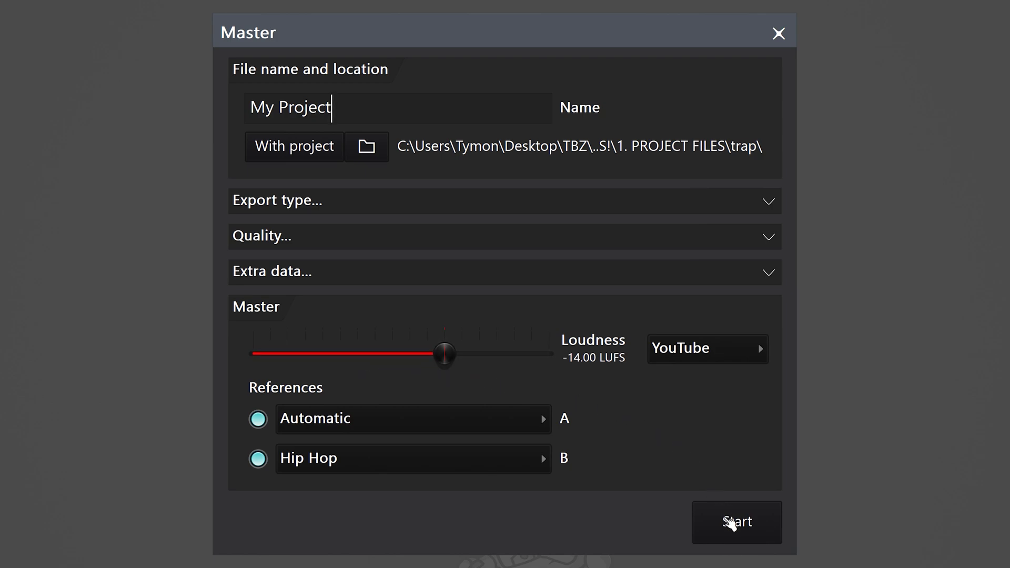
# - Render the masters, then audition A: Automatic and B: Hip Hop versions
pyautogui.click(731, 522)
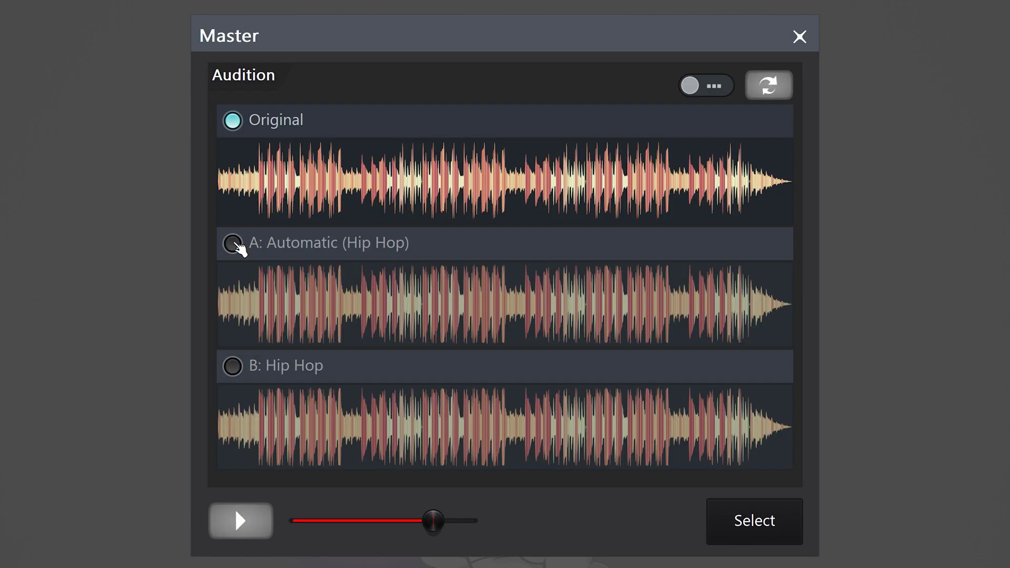
pyautogui.click(233, 244)
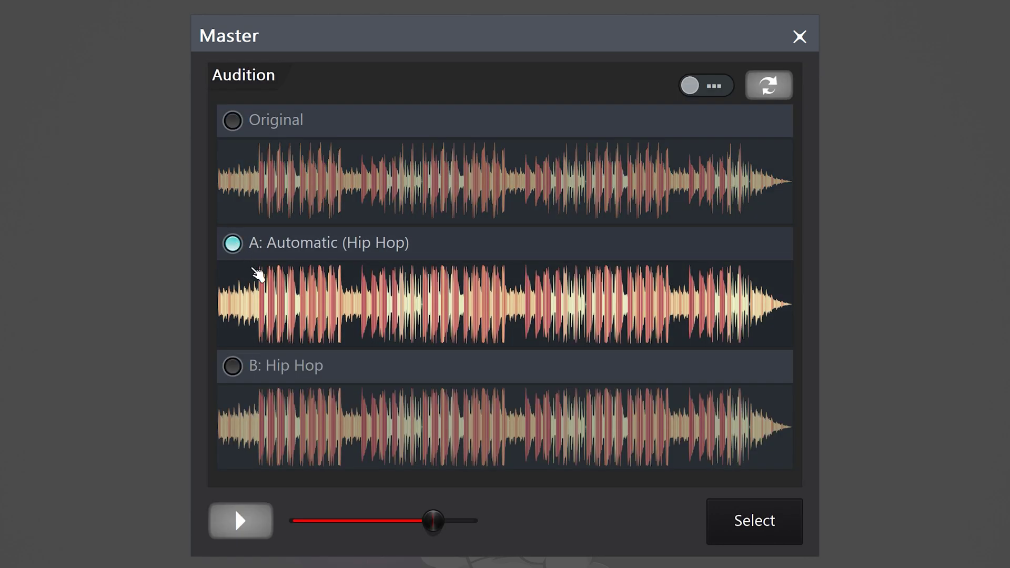
pyautogui.click(234, 367)
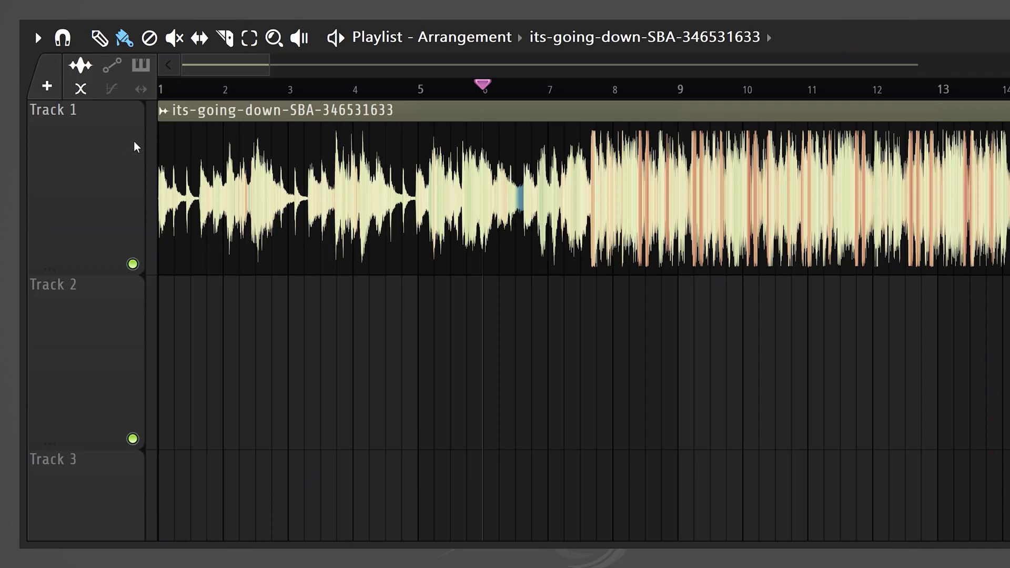
# - Extract drums, bass, instruments and vocals stems from the its-going-down clip
pyautogui.click(162, 112)
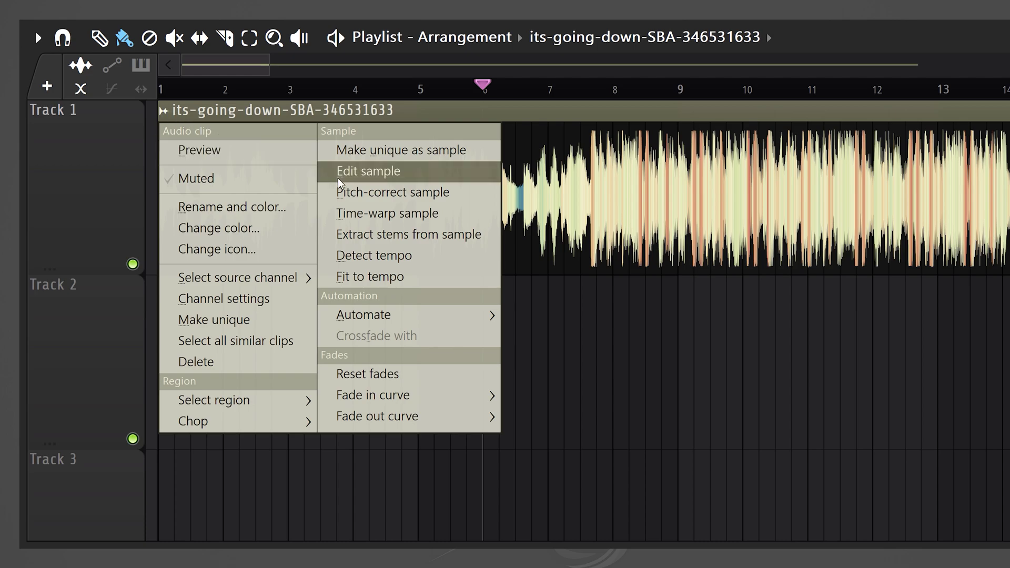
pyautogui.click(447, 236)
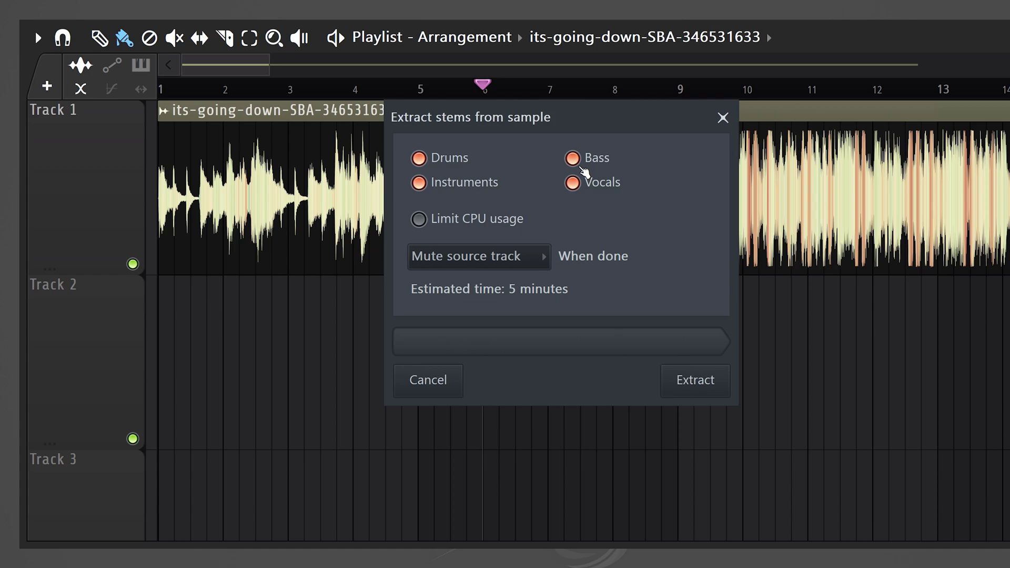
pyautogui.click(682, 380)
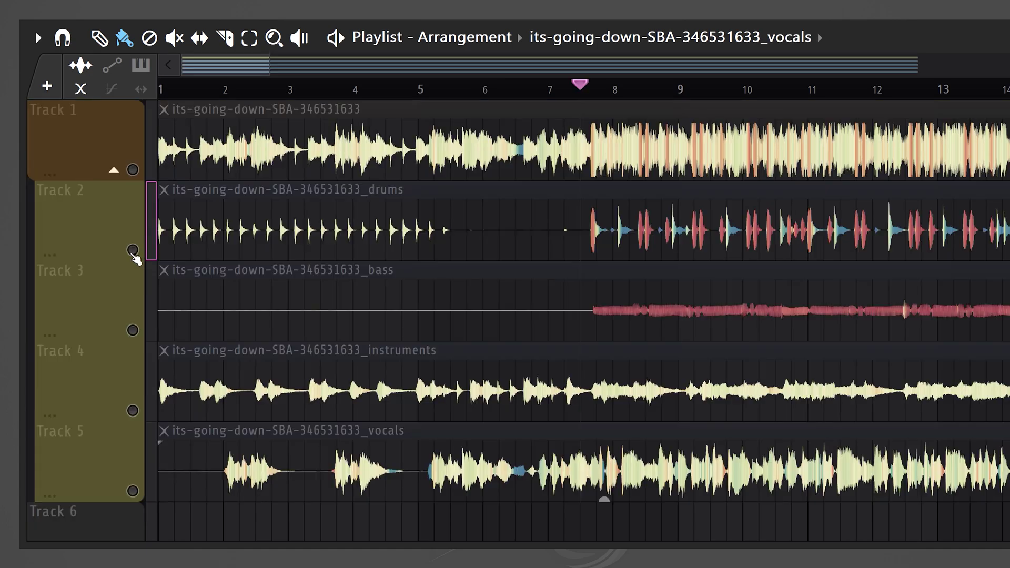
# - Solo the drums, bass, instruments and vocals stem tracks in turn, ending with only vocals soloed
pyautogui.rightClick(133, 250)
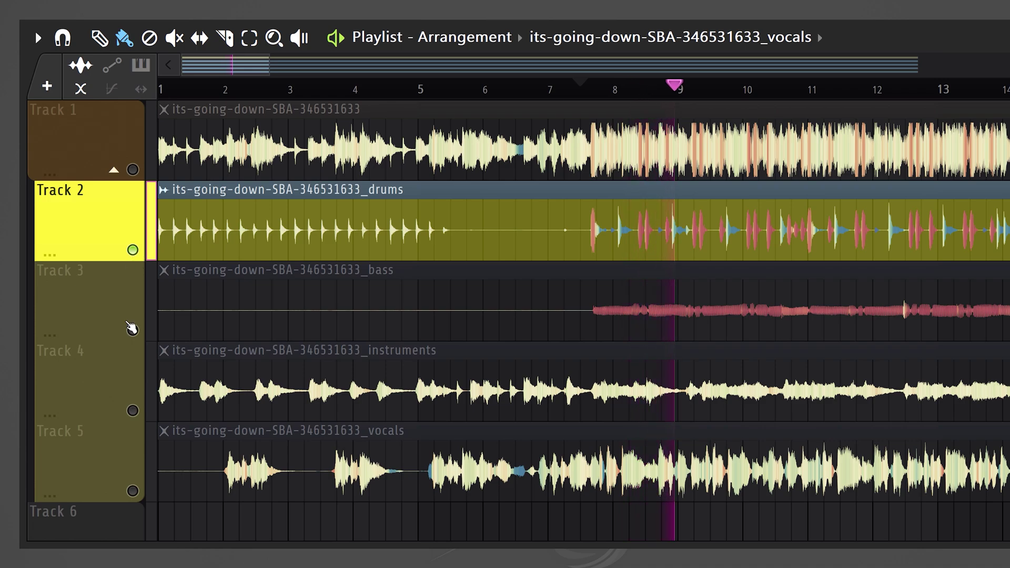
pyautogui.keyDown('ctrl'); pyautogui.click(133, 329); pyautogui.keyUp('ctrl')
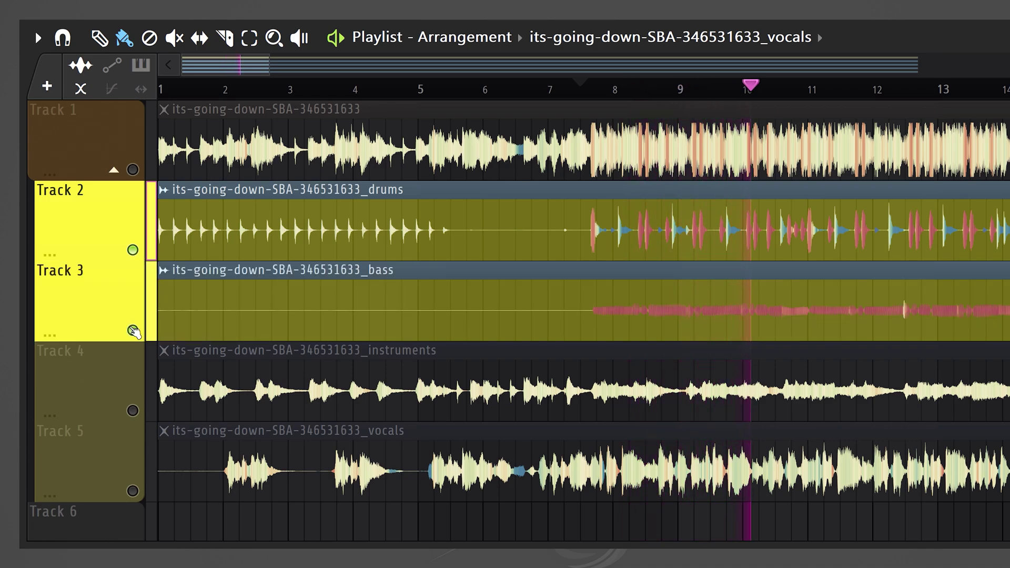
pyautogui.keyDown('ctrl'); pyautogui.click(133, 411); pyautogui.keyUp('ctrl')
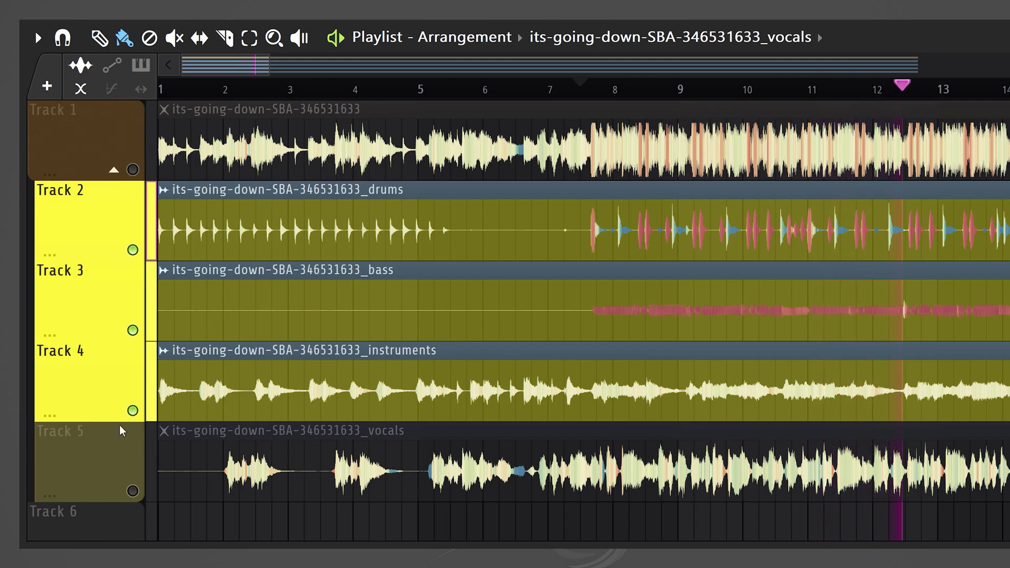
pyautogui.keyDown('ctrl'); pyautogui.click(133, 492); pyautogui.keyUp('ctrl')
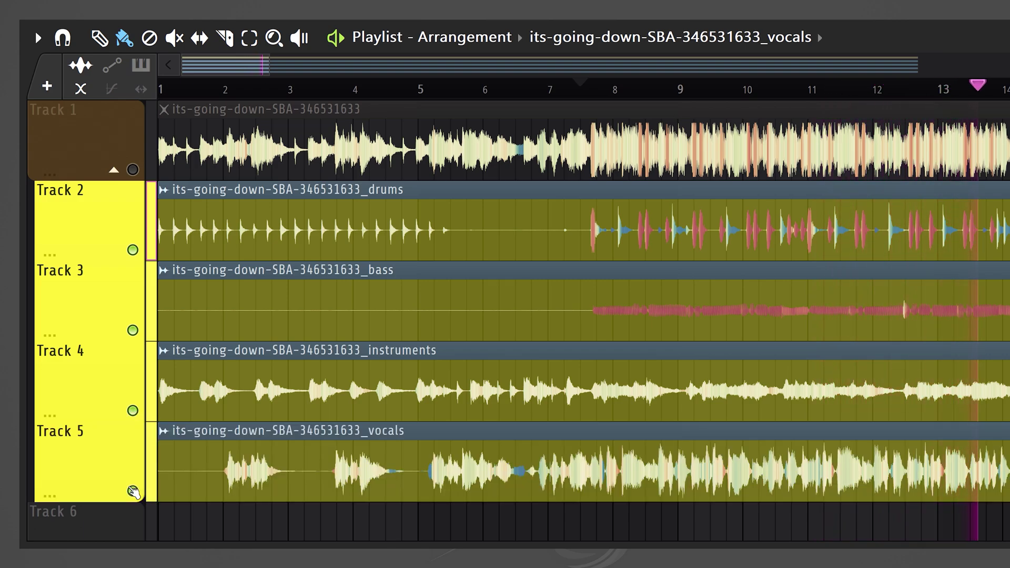
pyautogui.rightClick(133, 492)
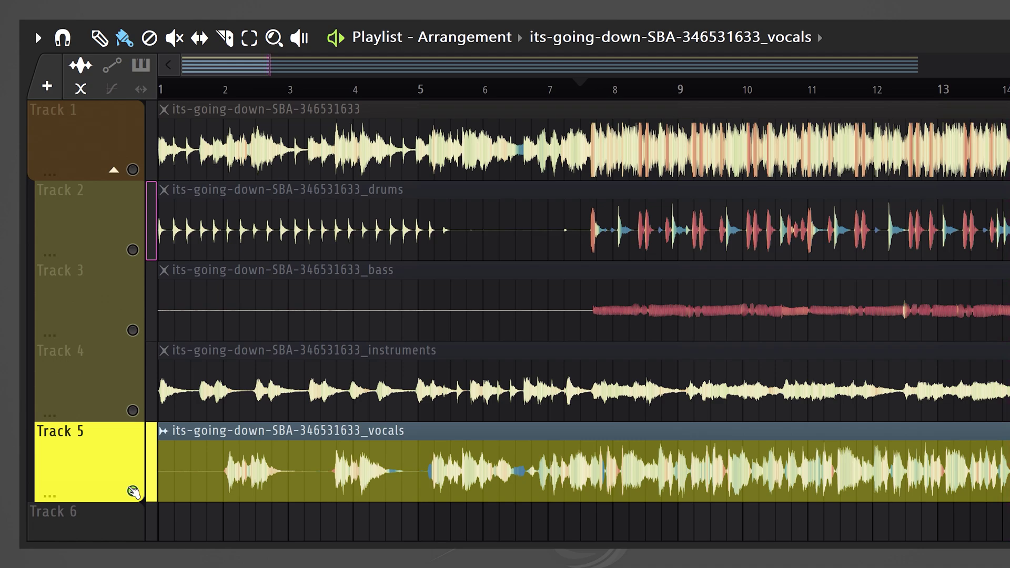